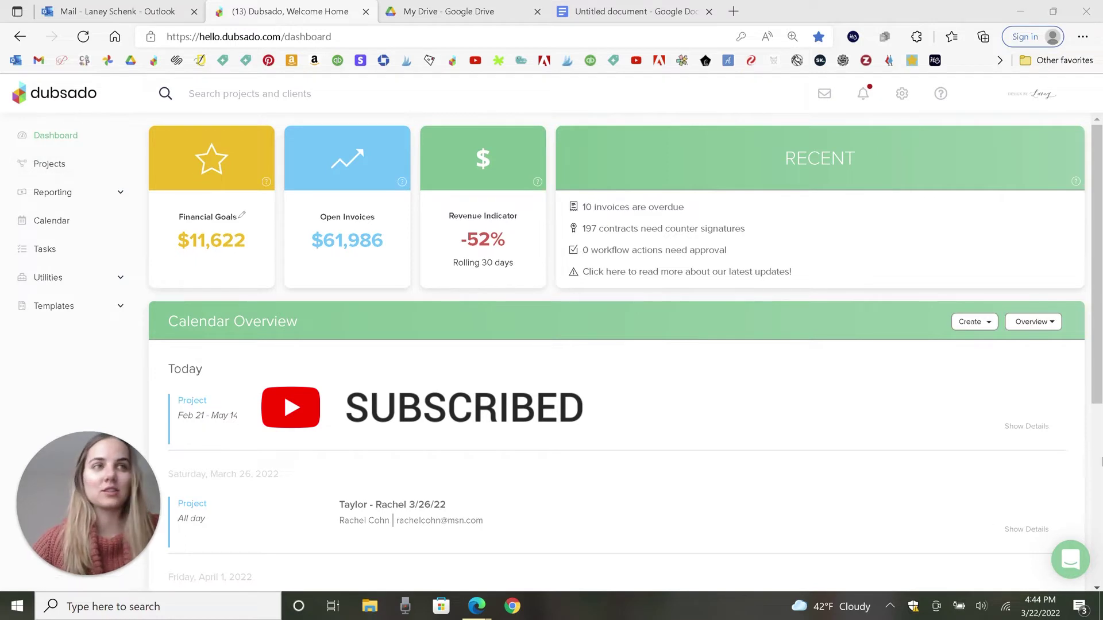
Step: Open the Create dropdown in the dashboard's Calendar Overview to show the new appointment, project and task options
{"action": "left_click", "coordinate": [970, 322]}
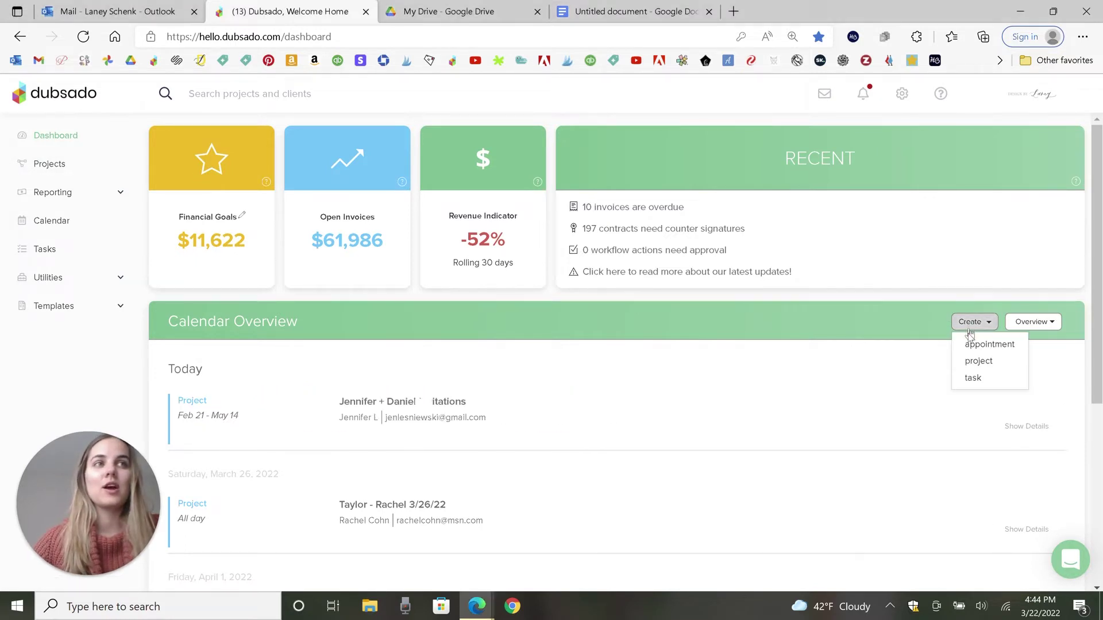
Step: Cancel the new project form and go to the Projects list
{"action": "left_click", "coordinate": [965, 362]}
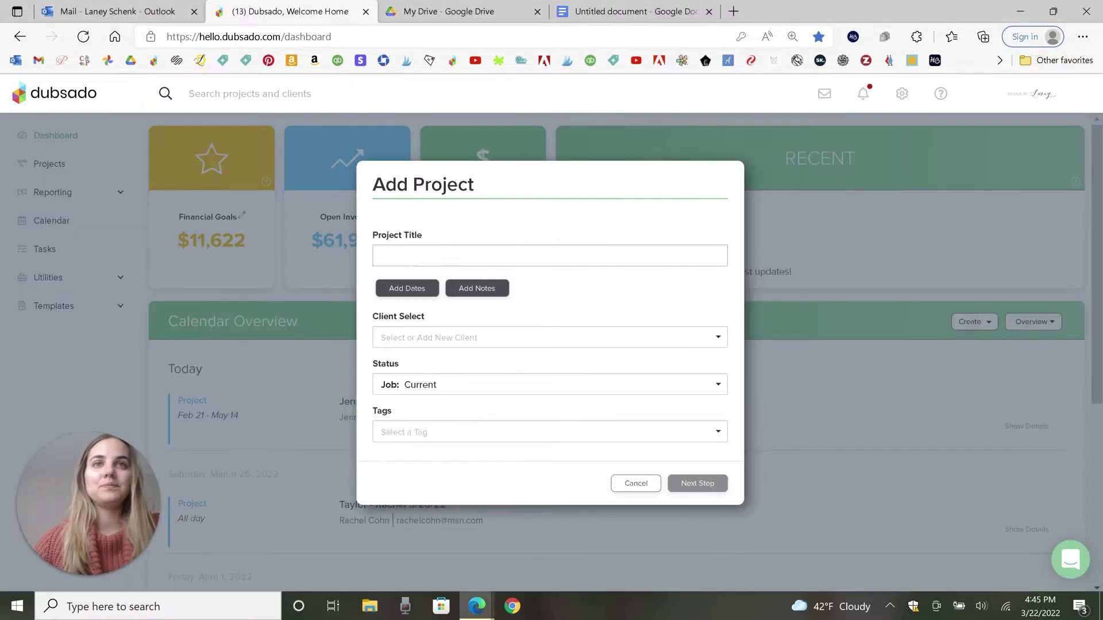
{"action": "left_click", "coordinate": [152, 274]}
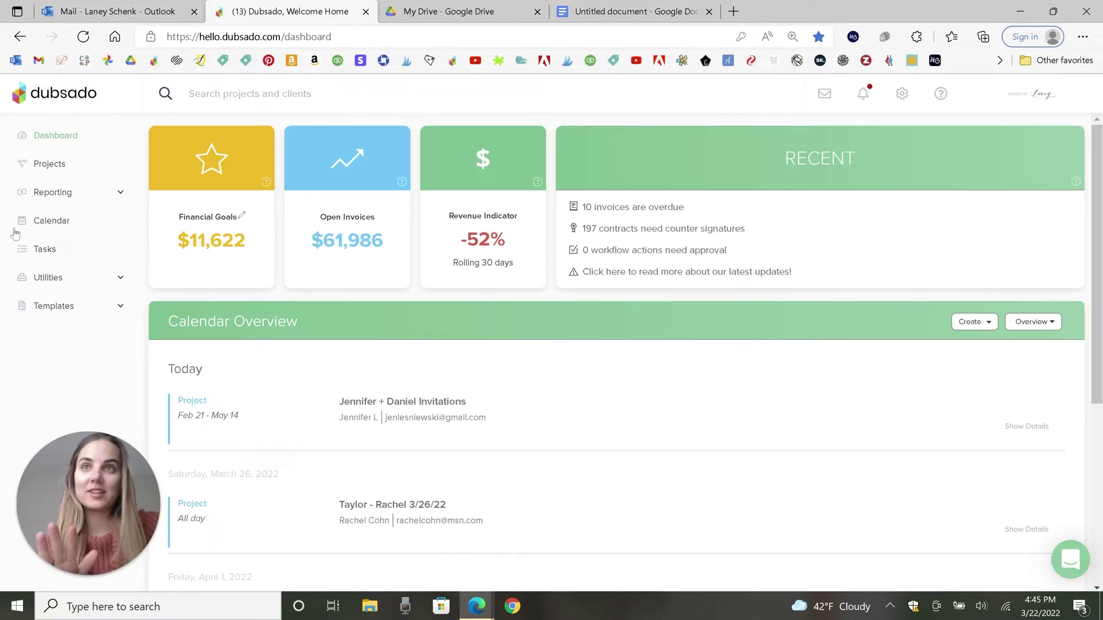
{"action": "left_click", "coordinate": [70, 166]}
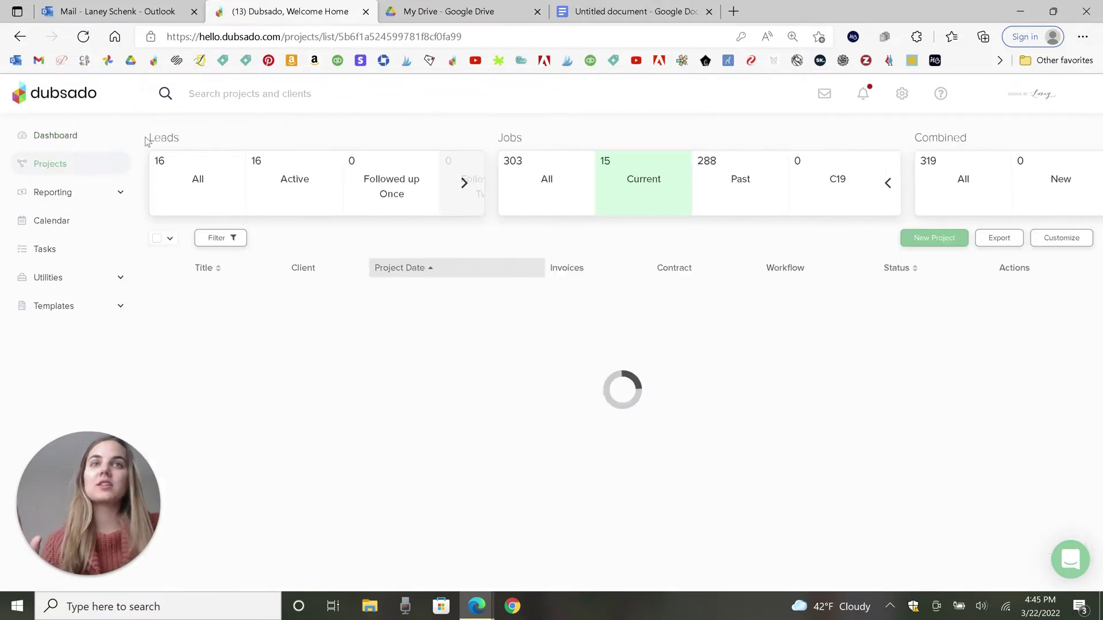
Step: Browse the projects list and open an existing invitations project
{"action": "scroll", "coordinate": [595, 288], "scroll_direction": "down", "scroll_amount": 2}
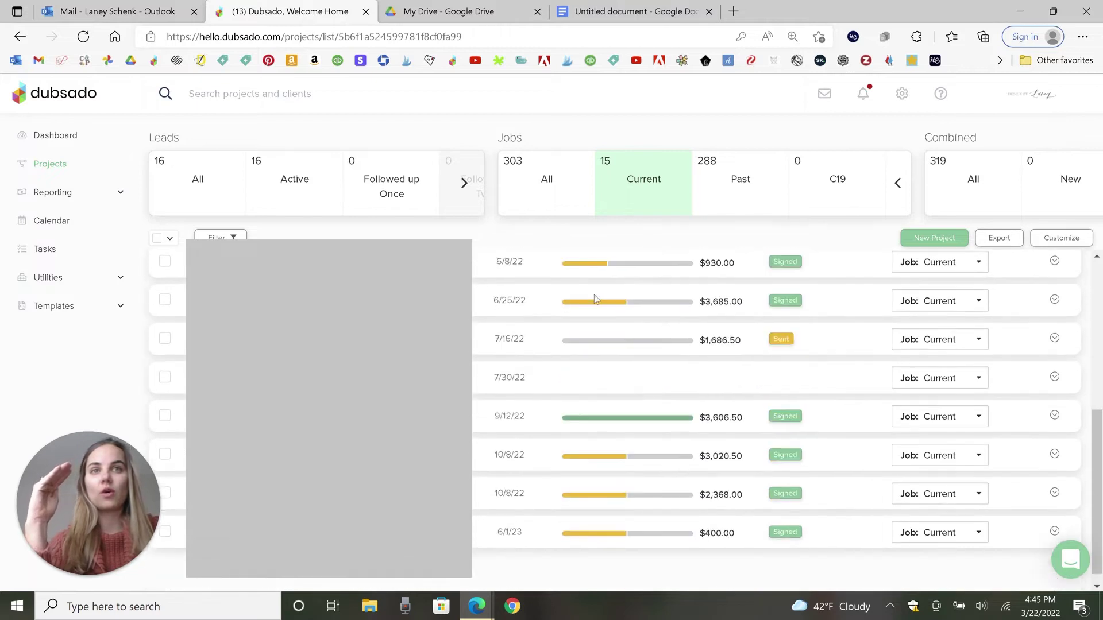
{"action": "scroll", "coordinate": [557, 397], "scroll_direction": "up", "scroll_amount": 3}
{"action": "scroll", "coordinate": [555, 410], "scroll_direction": "down", "scroll_amount": 5}
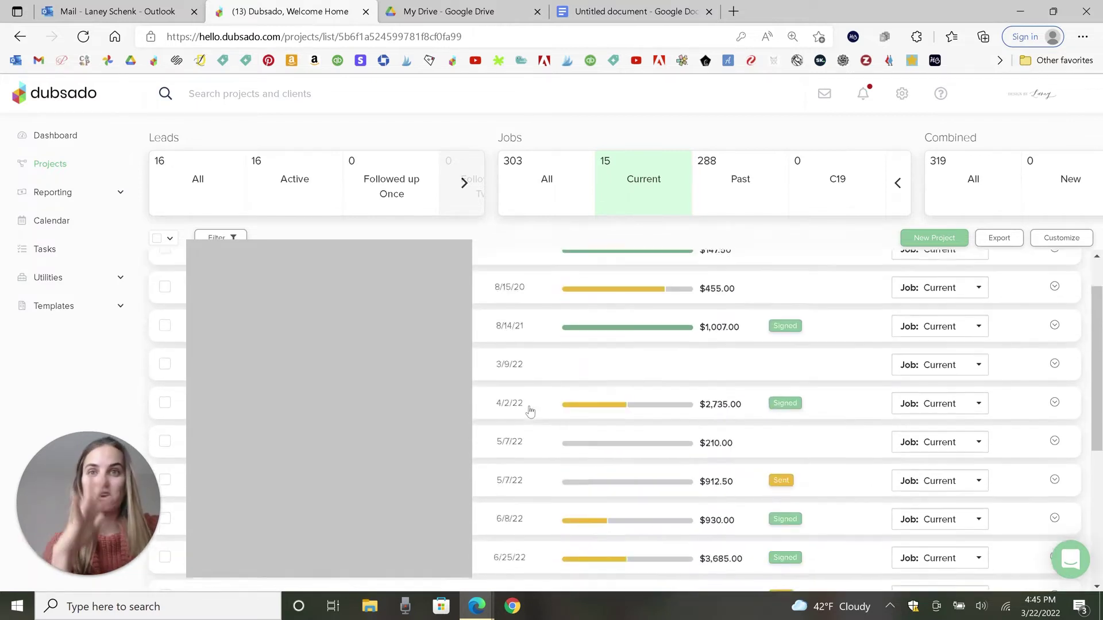
{"action": "scroll", "coordinate": [527, 440], "scroll_direction": "up", "scroll_amount": 5}
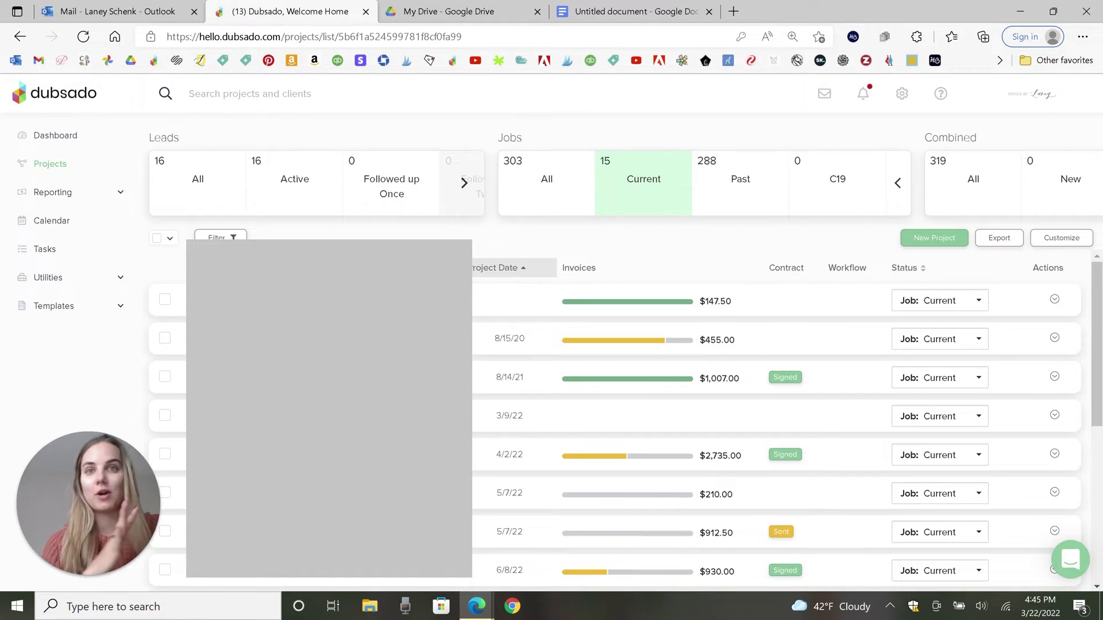
{"action": "scroll", "coordinate": [632, 413], "scroll_direction": "down", "scroll_amount": 5}
{"action": "scroll", "coordinate": [632, 413], "scroll_direction": "up", "scroll_amount": 5}
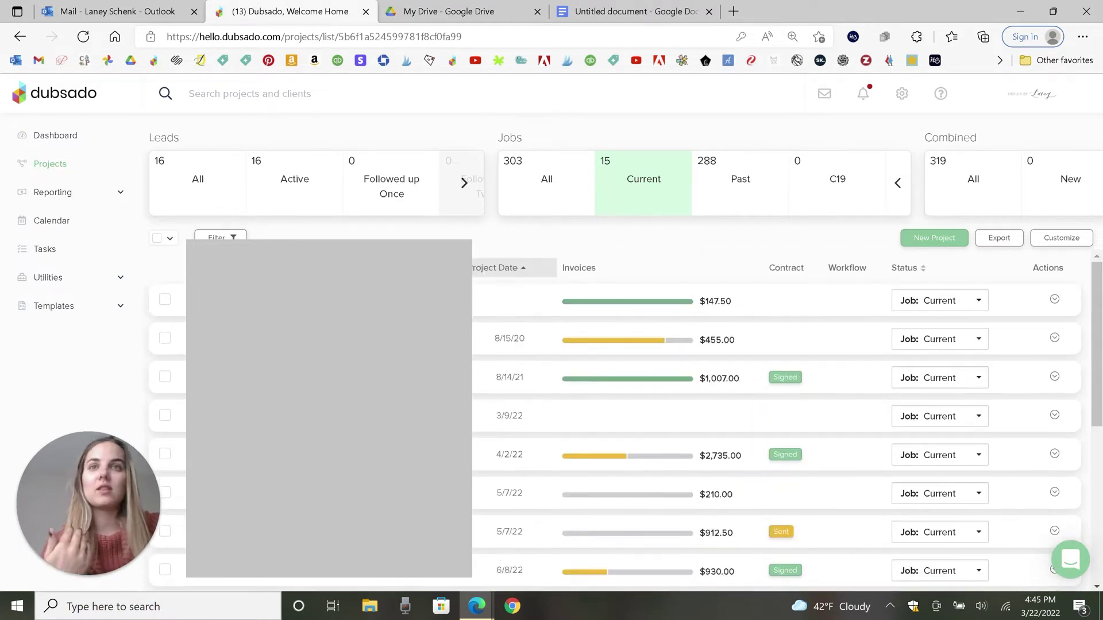
{"action": "left_click", "coordinate": [218, 307]}
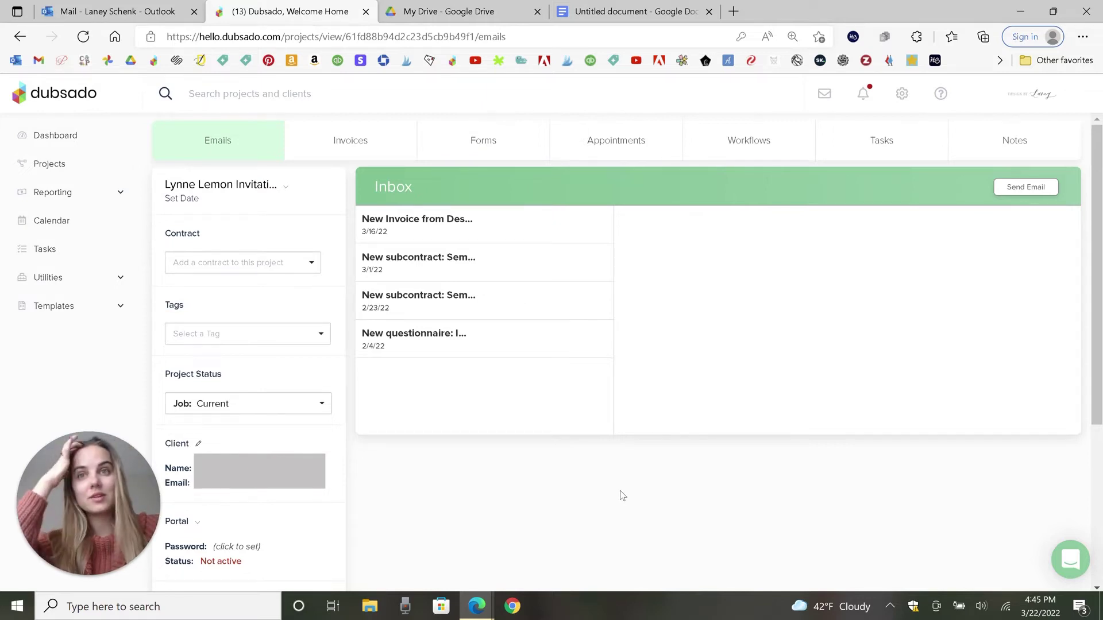
Step: Return to the dashboard and open a new project form from Create > Project
{"action": "left_click", "coordinate": [48, 171]}
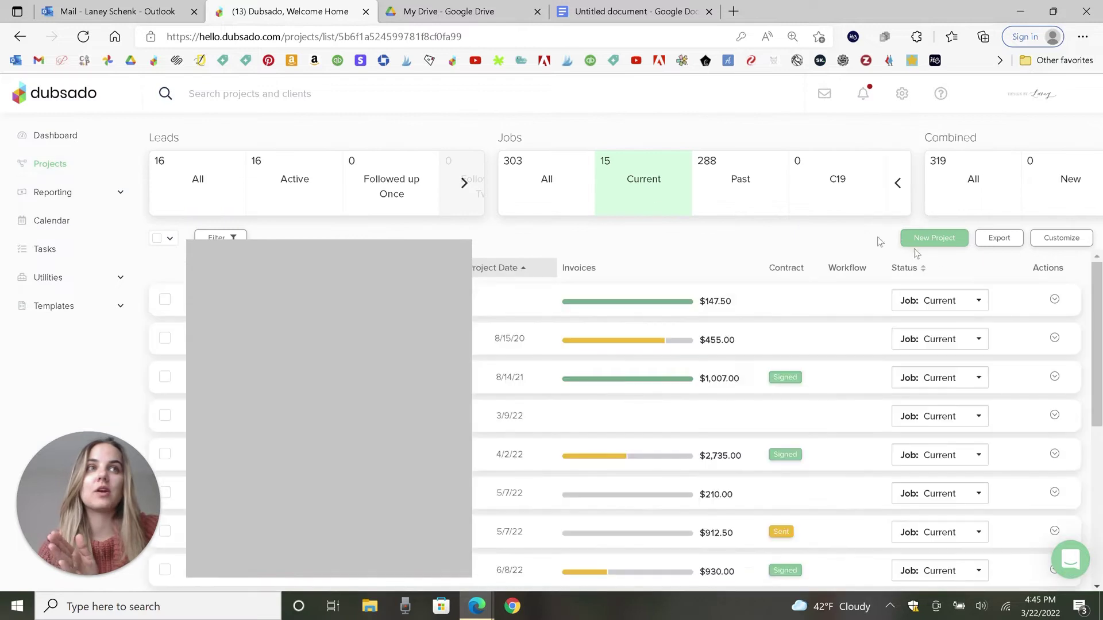
{"action": "left_click", "coordinate": [59, 138]}
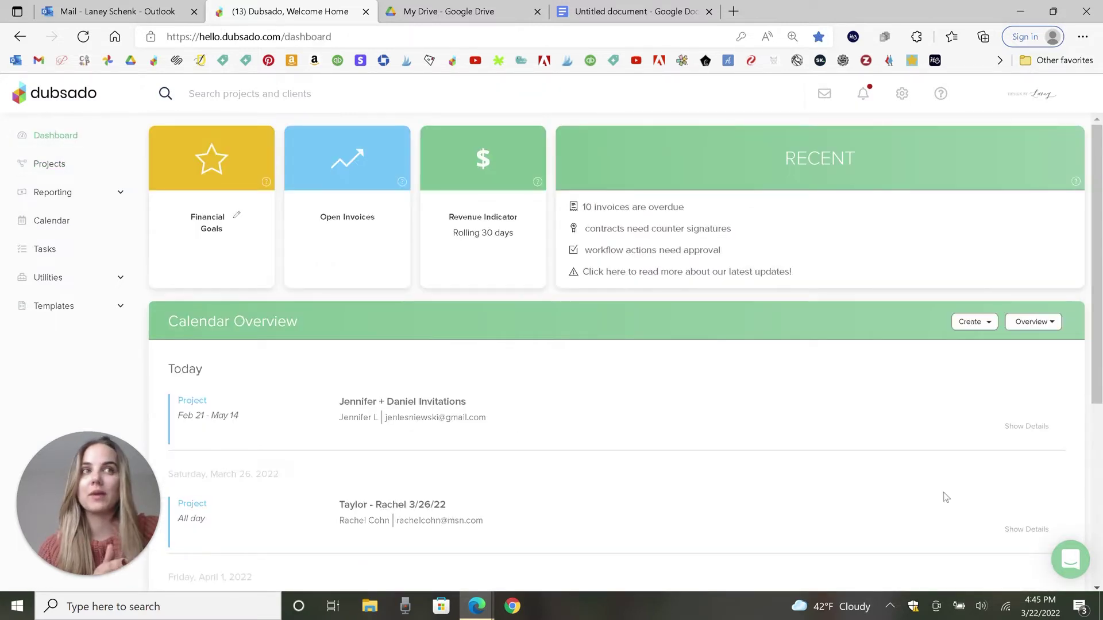
{"action": "left_click", "coordinate": [975, 322]}
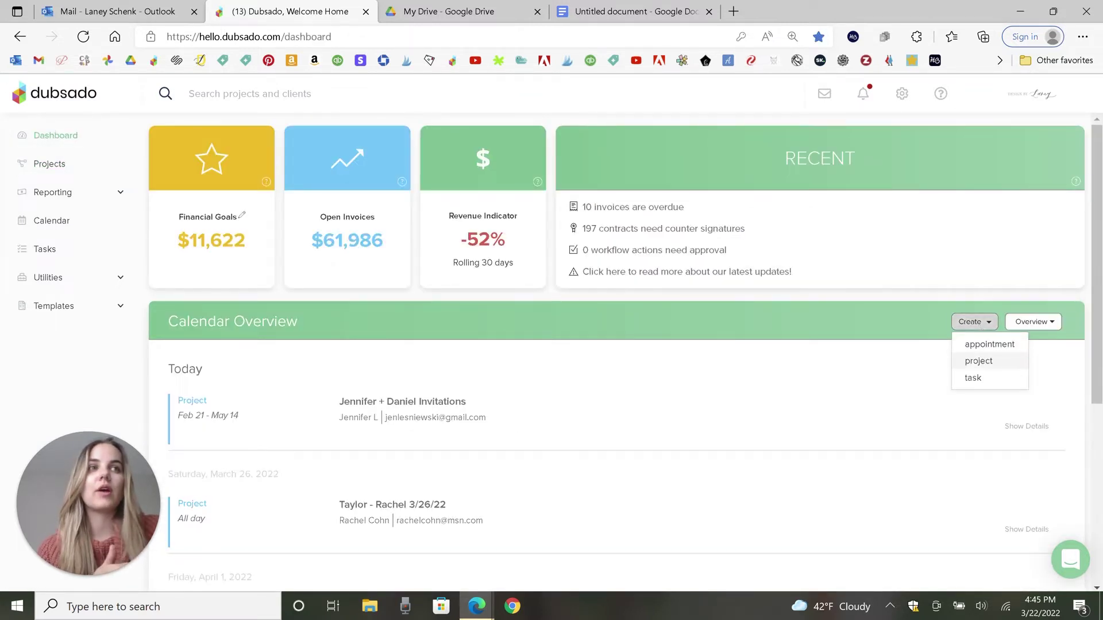
{"action": "left_click", "coordinate": [979, 361]}
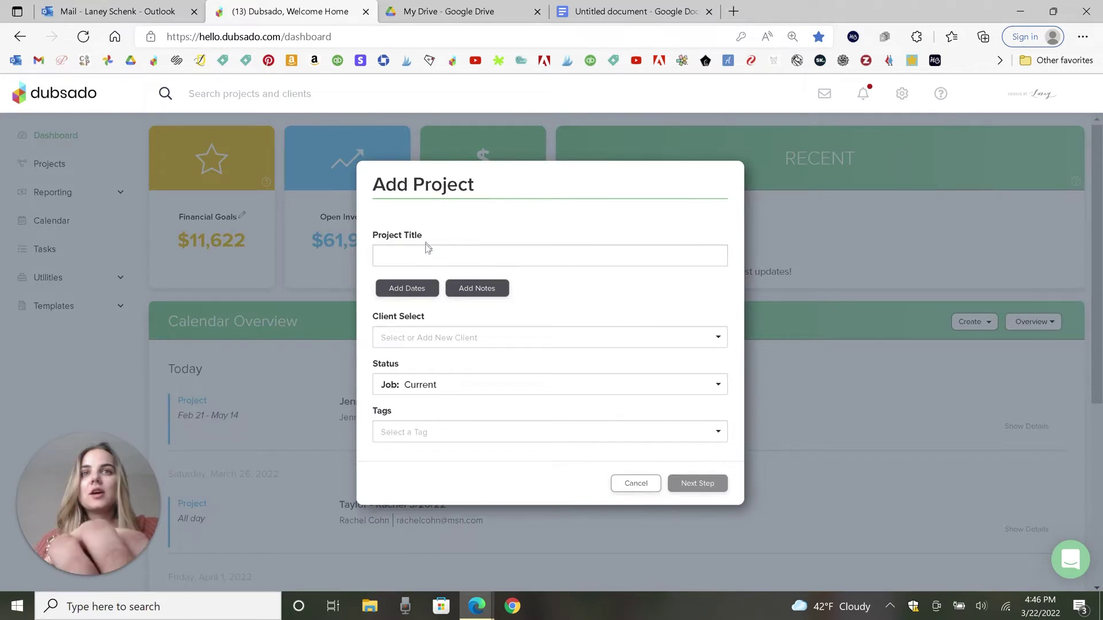
Step: Title the project with the couple's names followed by 'Day-Of', fixing the final letter's capitalisation
{"action": "left_click", "coordinate": [424, 255]}
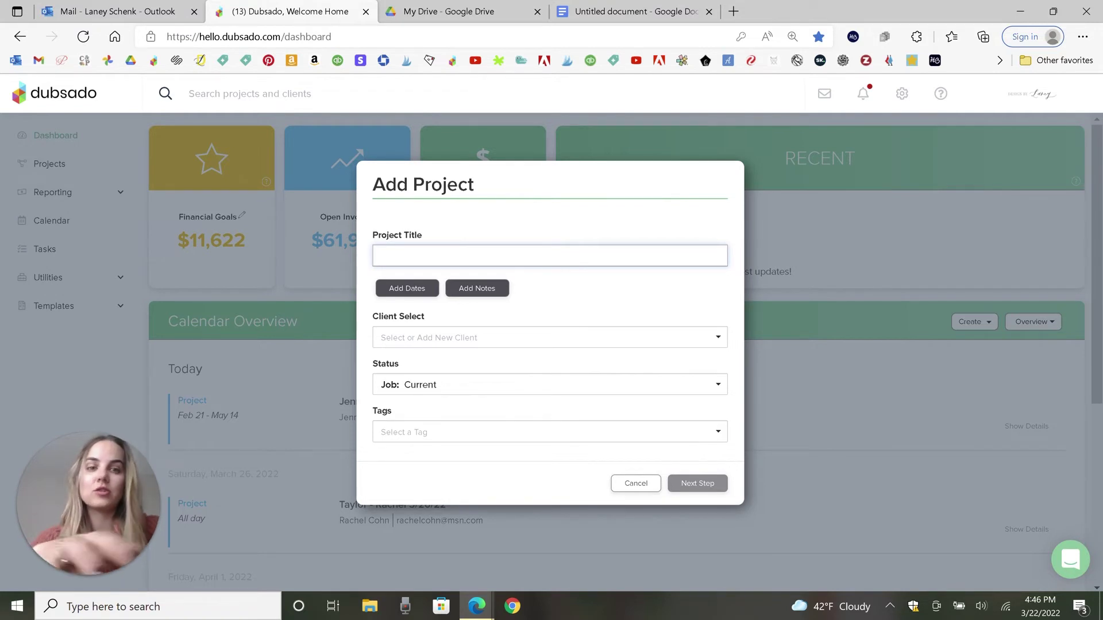
{"action": "type", "text": "Blythe + "}
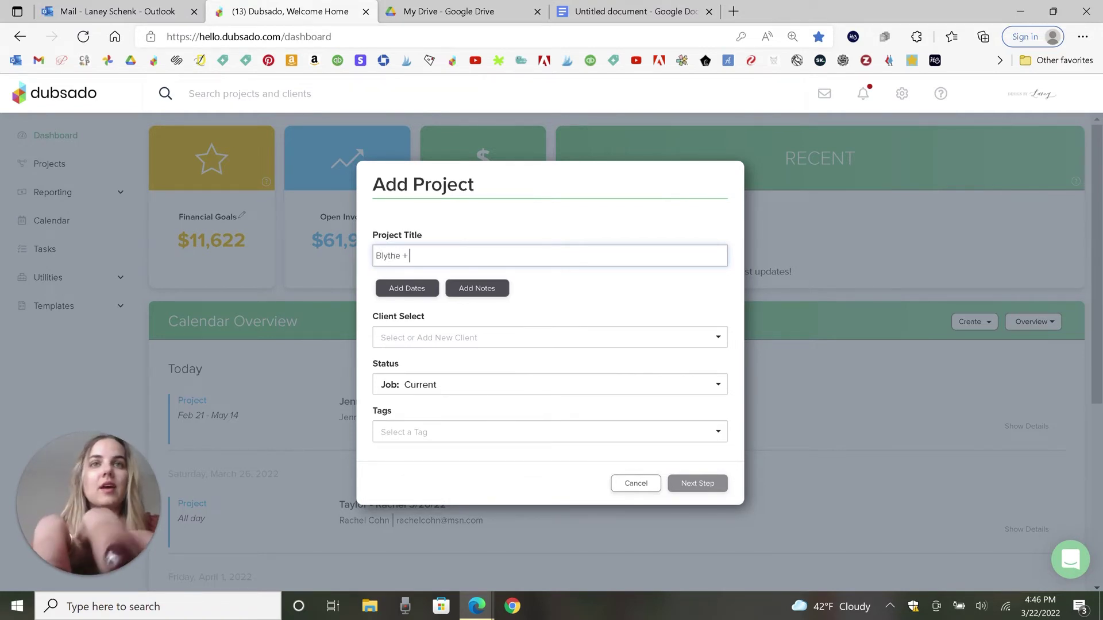
{"action": "type", "text": "Trevor"}
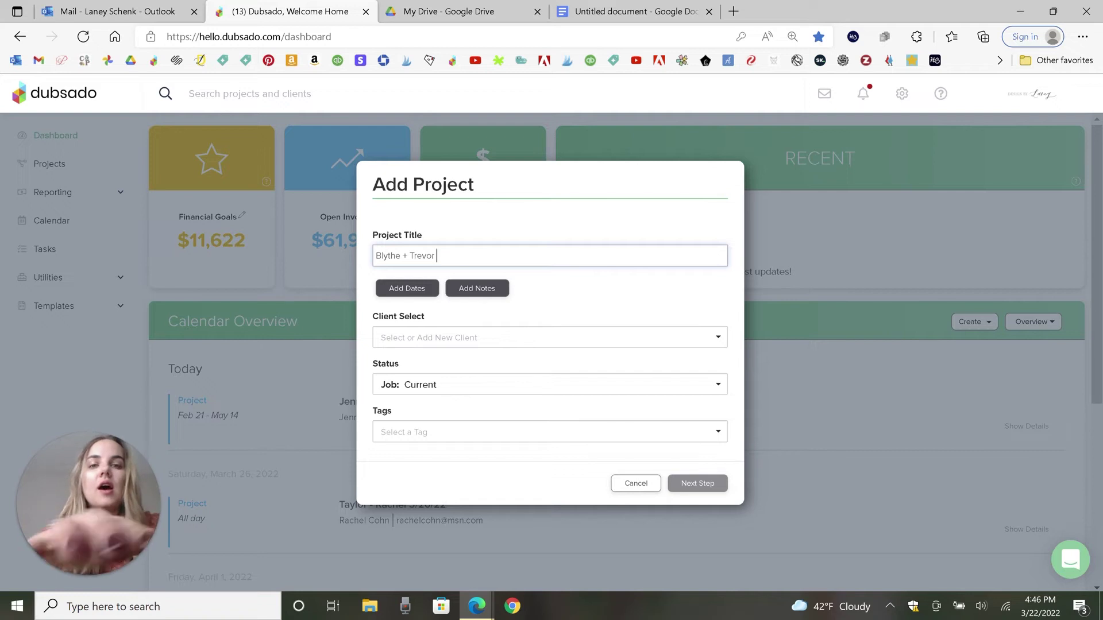
{"action": "type", "text": " Day-OF"}
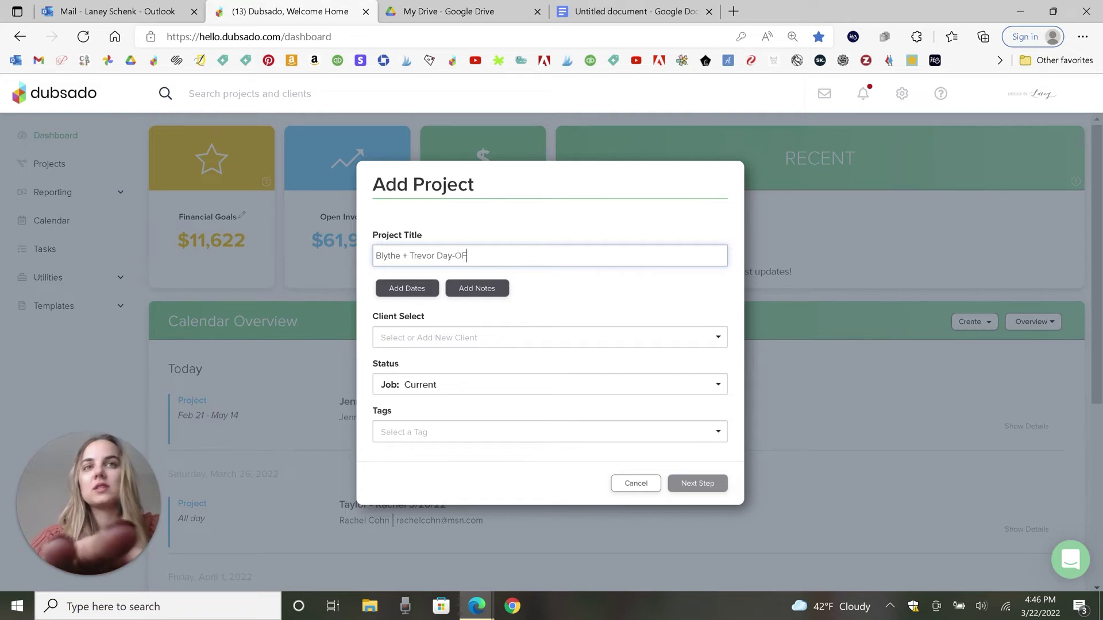
{"action": "key", "text": "BackSpace"}
{"action": "type", "text": "f"}
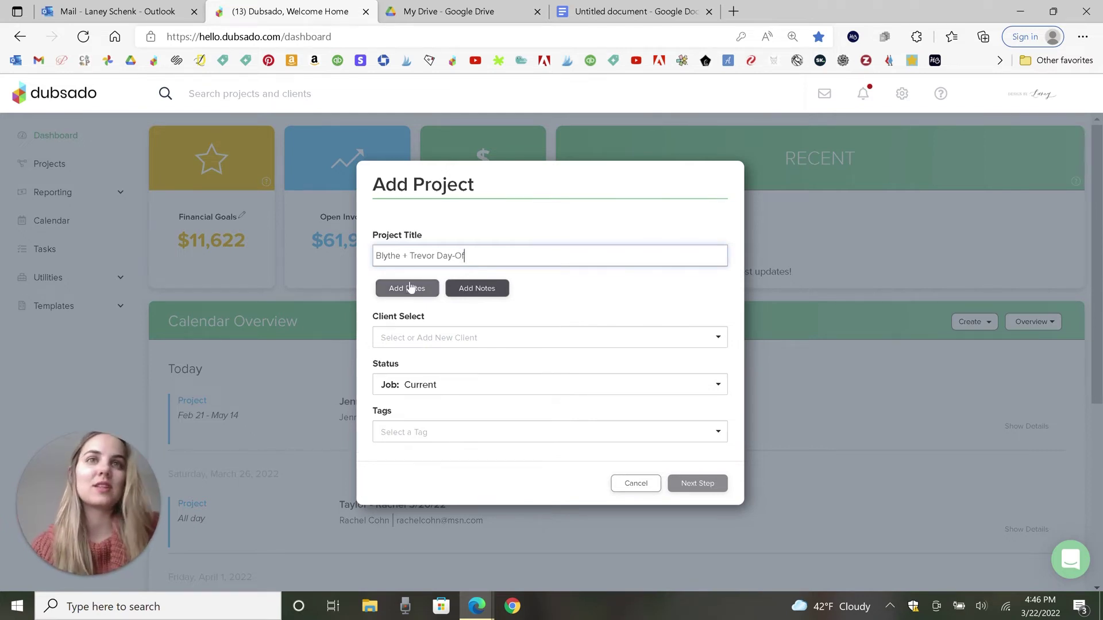
{"action": "left_click", "coordinate": [408, 288]}
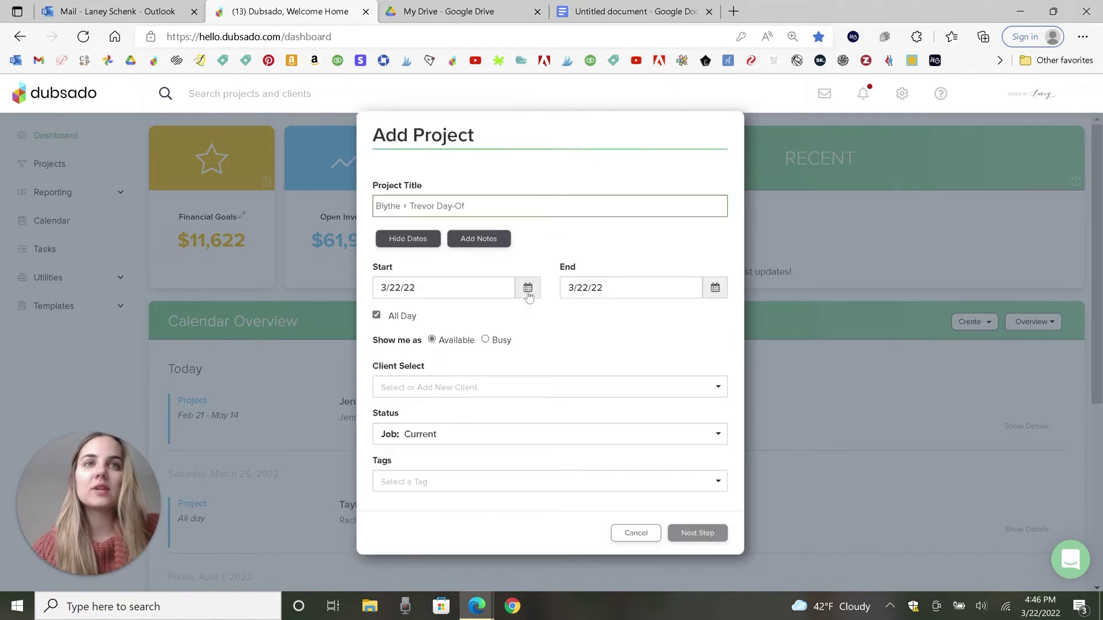
Step: Set the project's start and end dates to 5/7/22 (May 7, 2022) as all day
{"action": "left_click", "coordinate": [527, 288]}
{"action": "left_click", "coordinate": [517, 317]}
{"action": "left_click", "coordinate": [517, 317]}
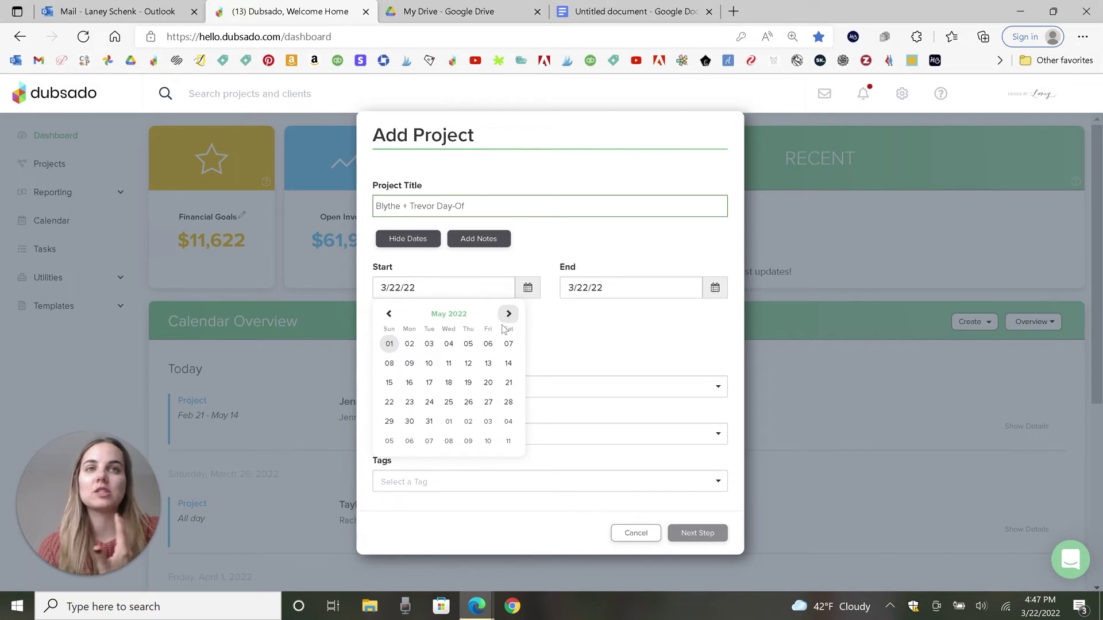
{"action": "left_click", "coordinate": [509, 344]}
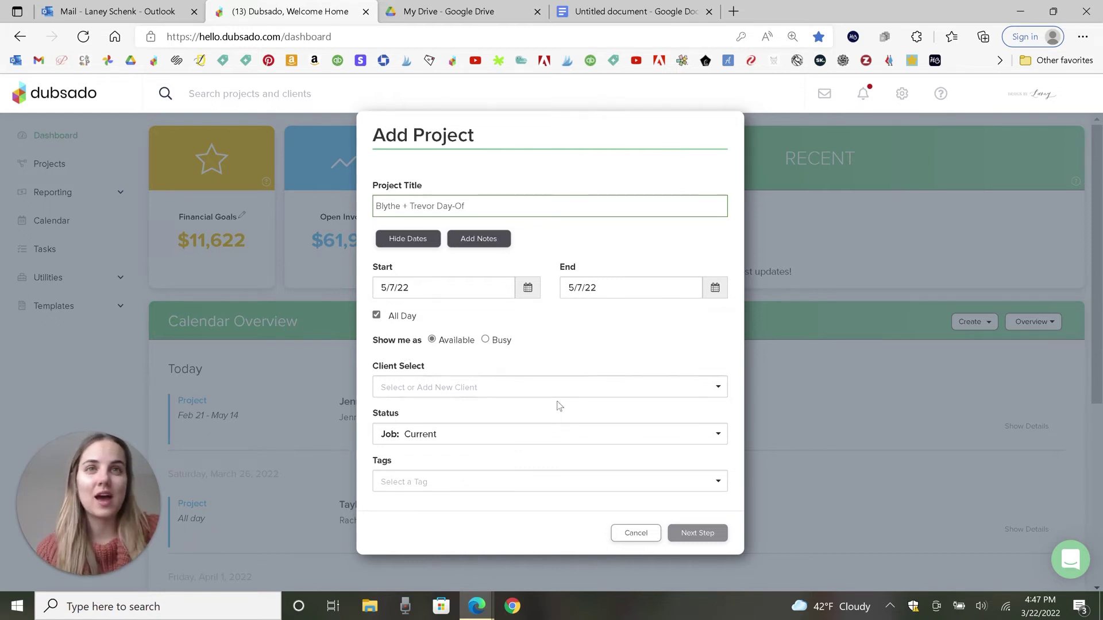
{"action": "left_click", "coordinate": [520, 400]}
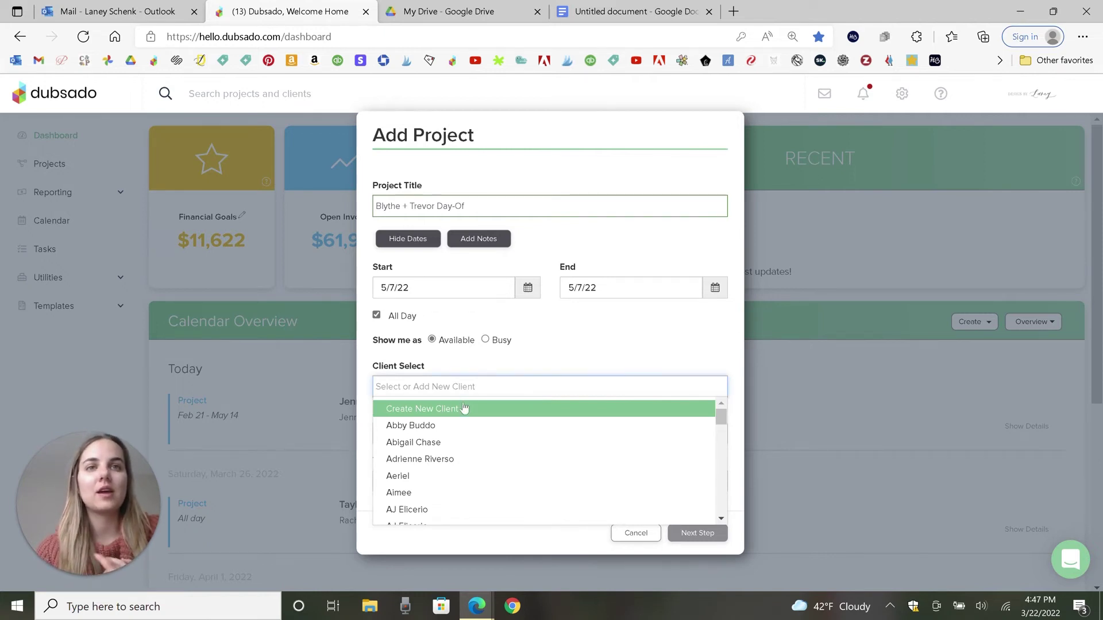
Step: Create a new client for the project, entering the client's first name and e-mail address
{"action": "left_click", "coordinate": [464, 409]}
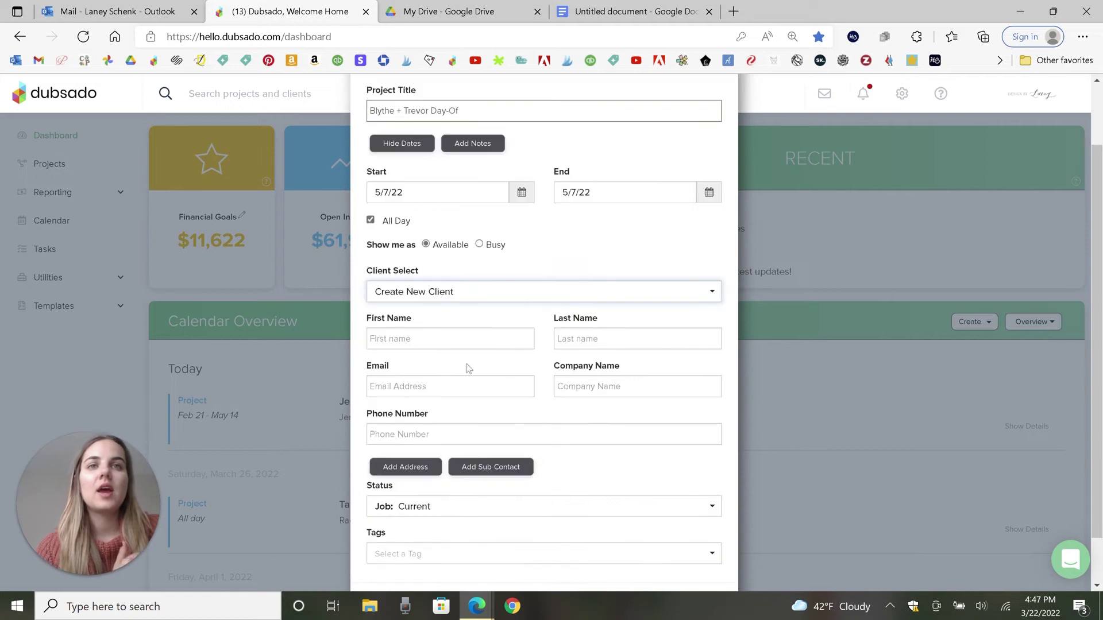
{"action": "left_click", "coordinate": [450, 338]}
{"action": "type", "text": "Blythe"}
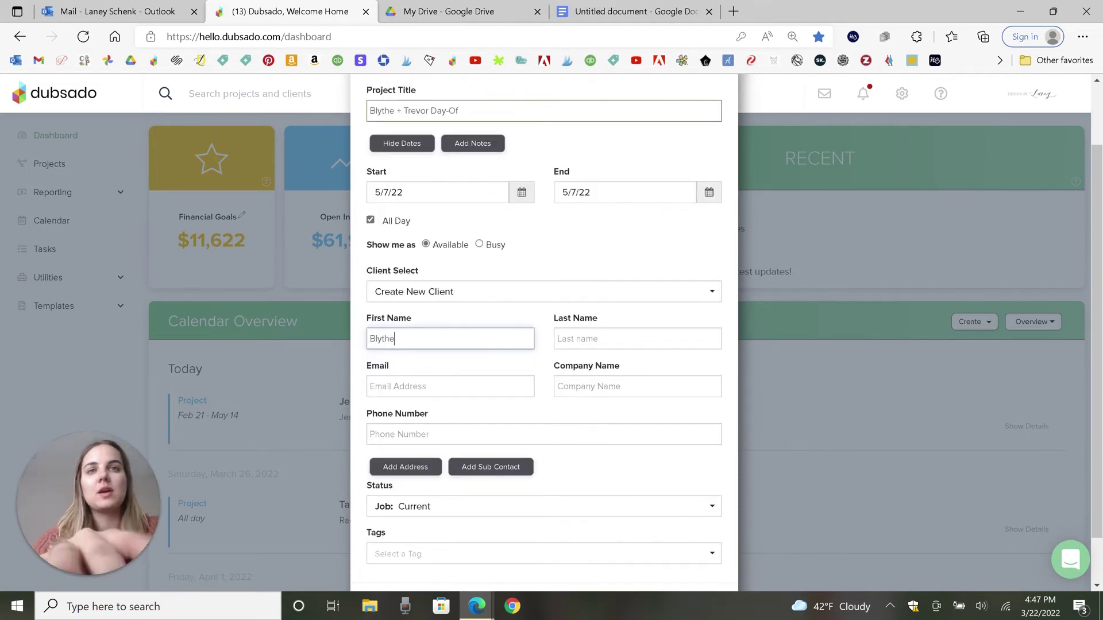
{"action": "key", "text": "Tab"}
{"action": "key", "text": "Tab"}
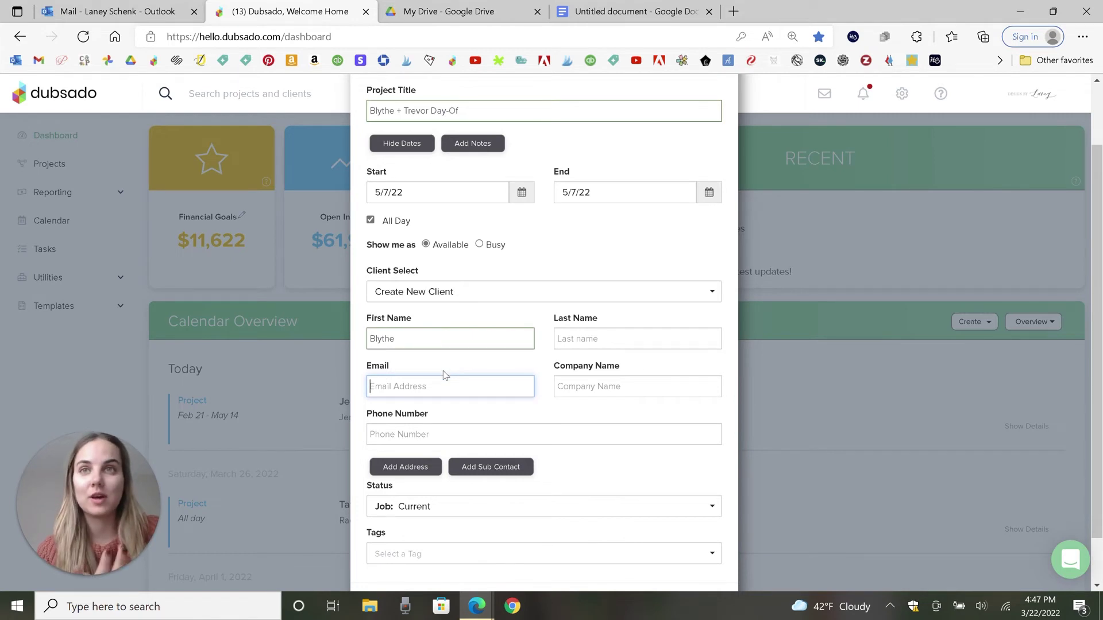
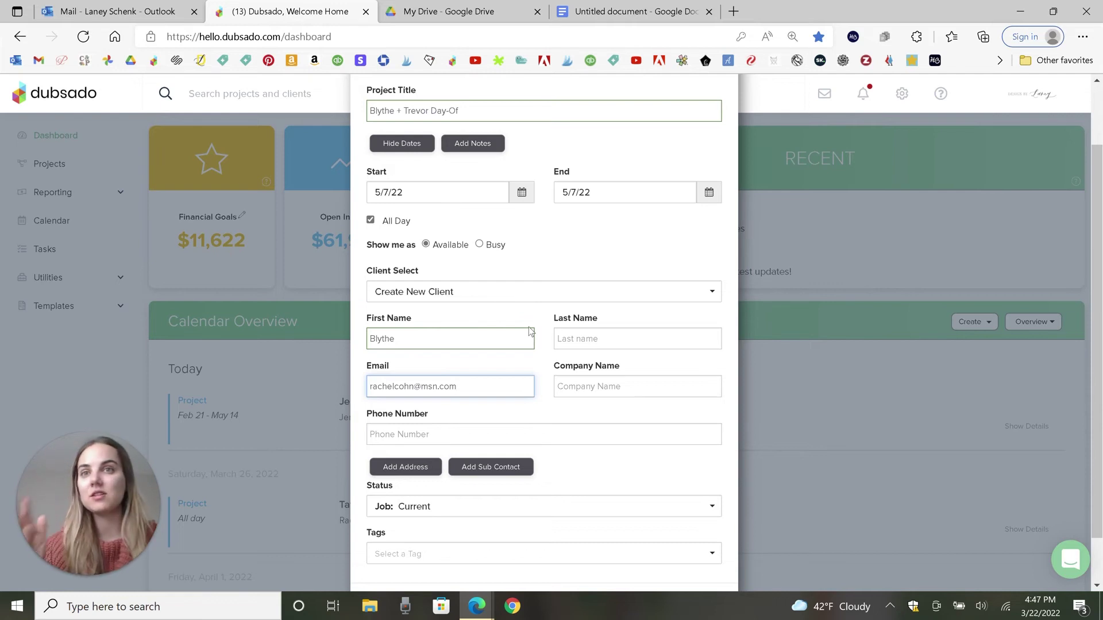
{"action": "scroll", "coordinate": [530, 332], "scroll_direction": "down", "scroll_amount": 1}
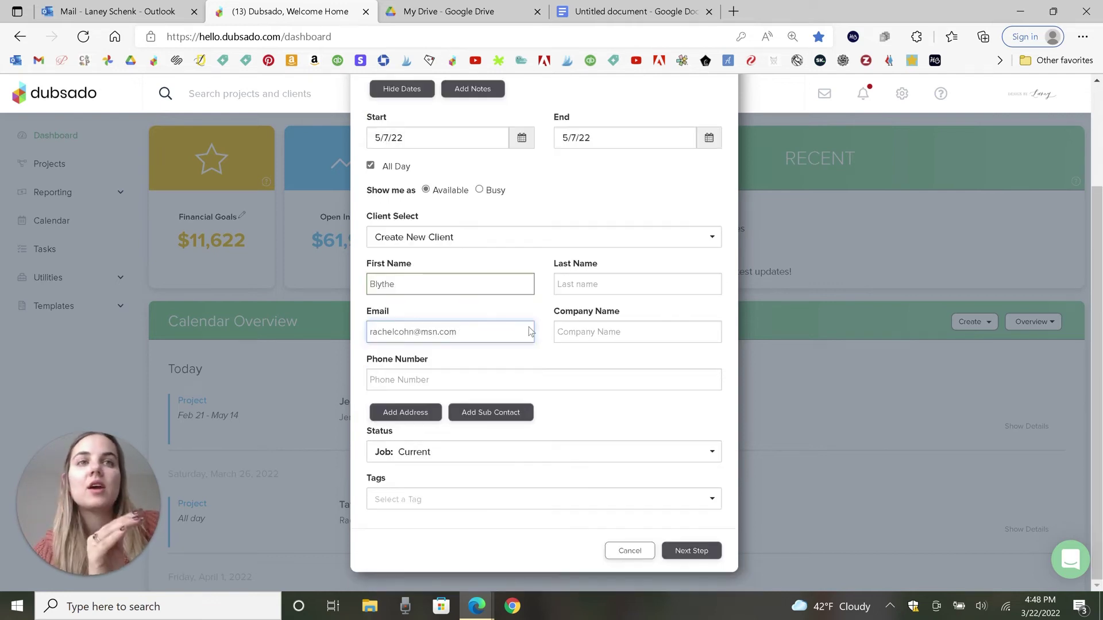
{"action": "left_click", "coordinate": [433, 294]}
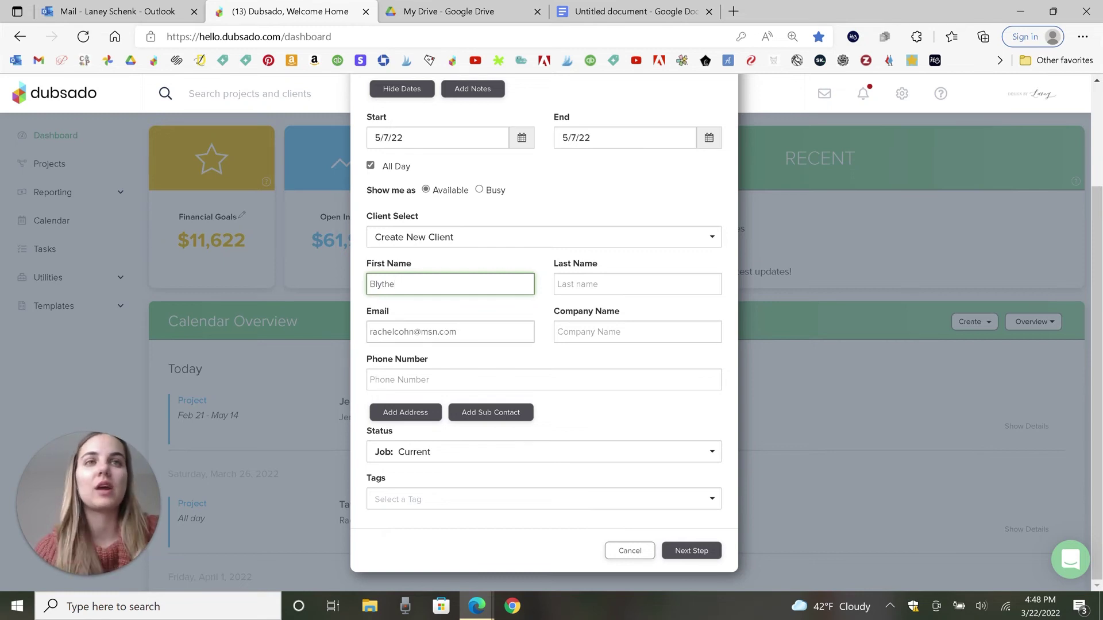
{"action": "left_click", "coordinate": [478, 323]}
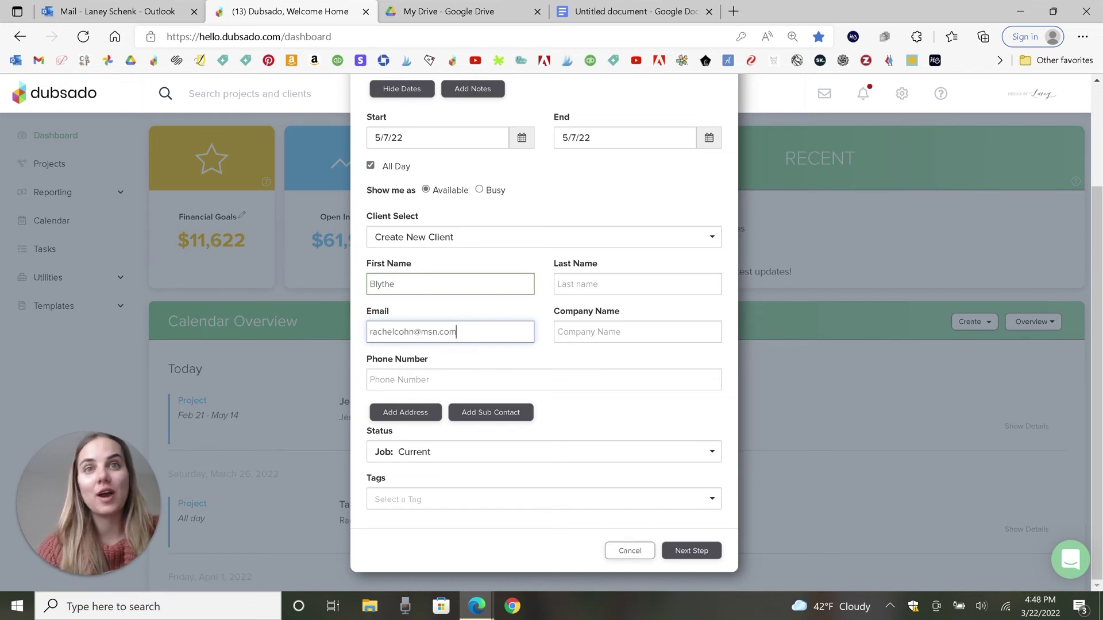
{"action": "left_click", "coordinate": [459, 455]}
{"action": "scroll", "coordinate": [532, 342], "scroll_direction": "up", "scroll_amount": 3}
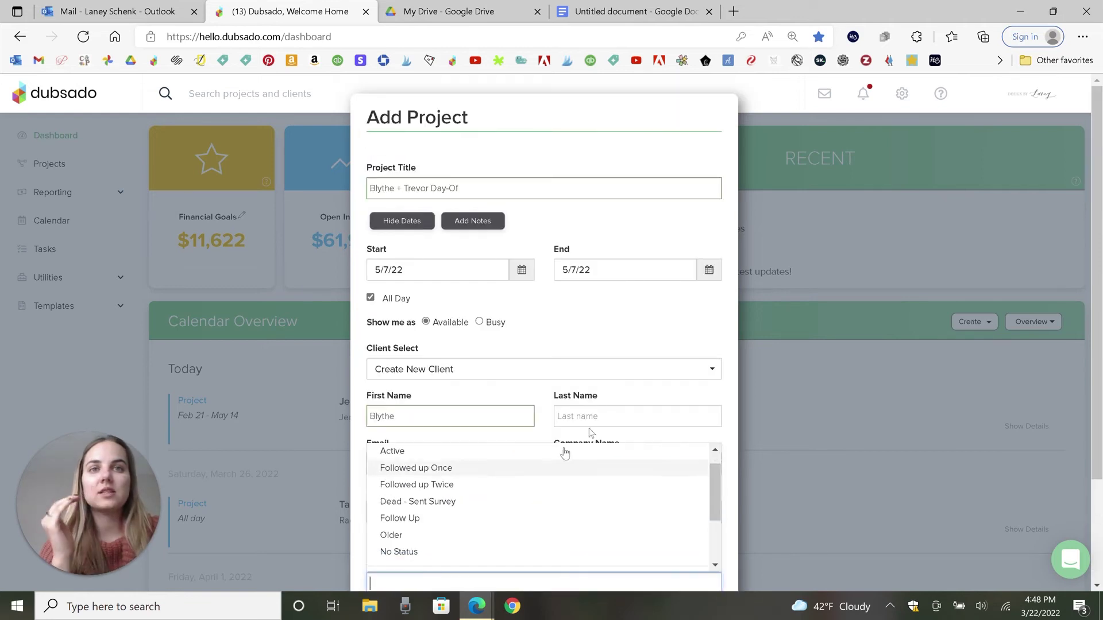
{"action": "scroll", "coordinate": [565, 453], "scroll_direction": "down", "scroll_amount": 5}
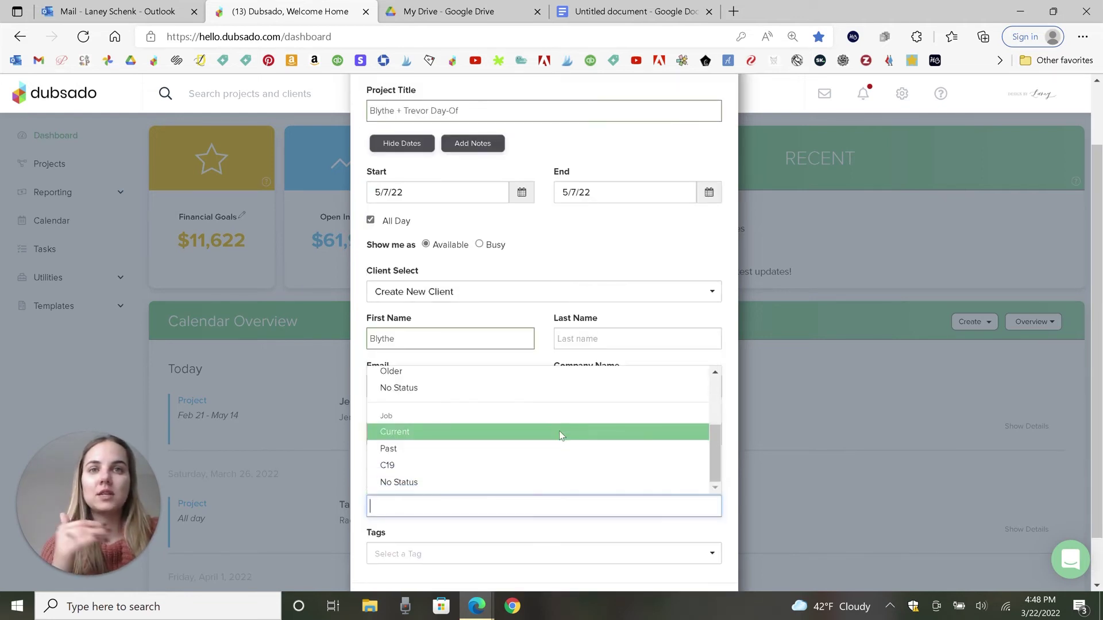
{"action": "scroll", "coordinate": [555, 443], "scroll_direction": "up", "scroll_amount": 4}
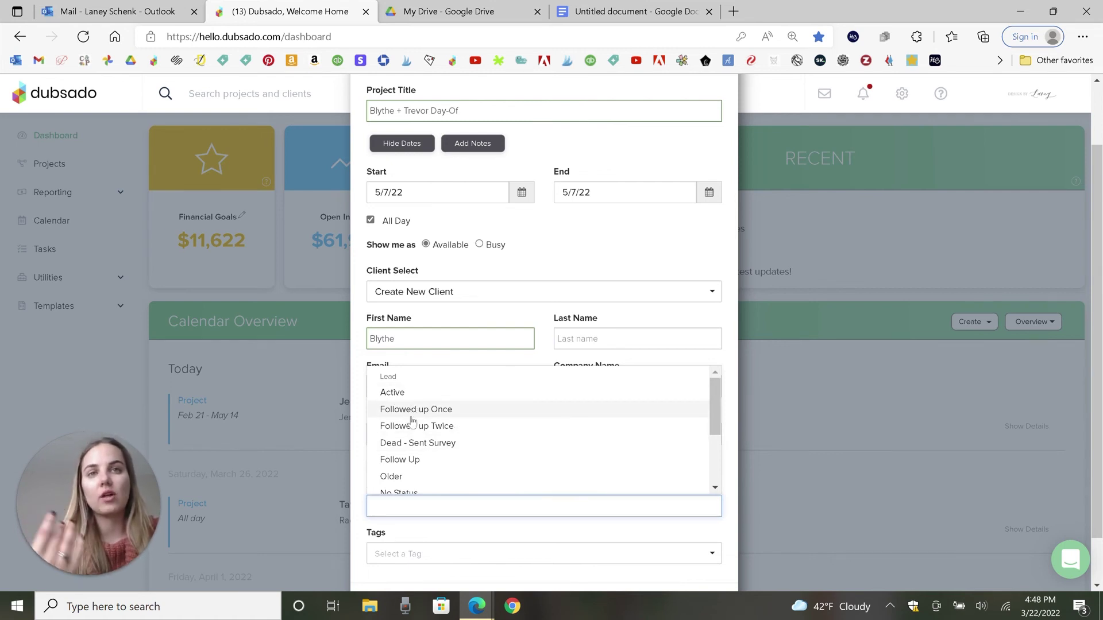
{"action": "scroll", "coordinate": [494, 431], "scroll_direction": "down", "scroll_amount": 2}
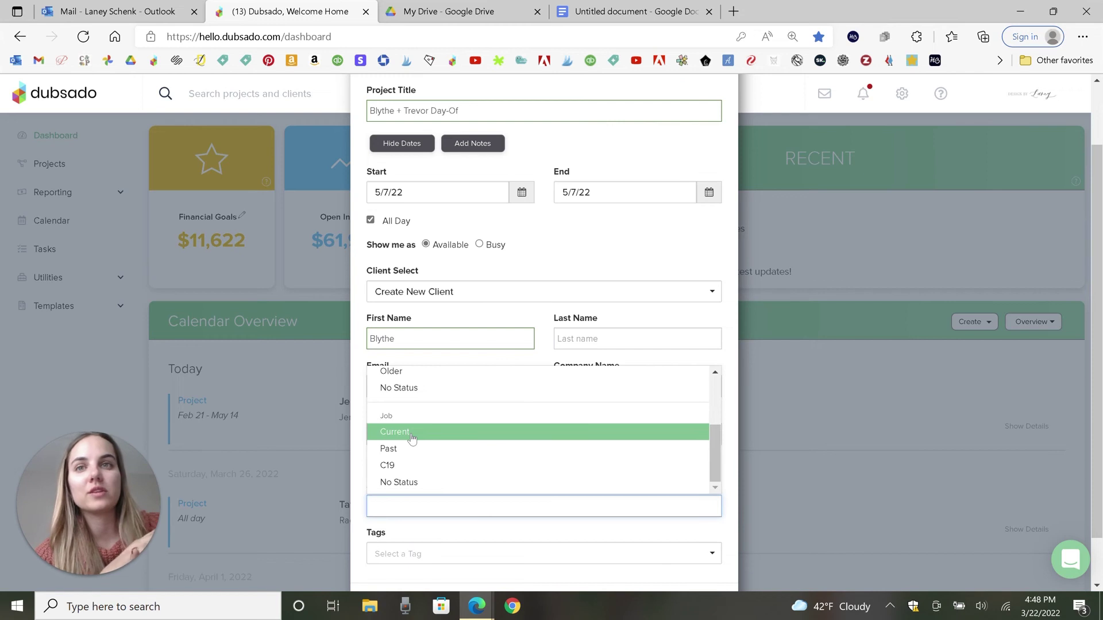
{"action": "left_click", "coordinate": [412, 439]}
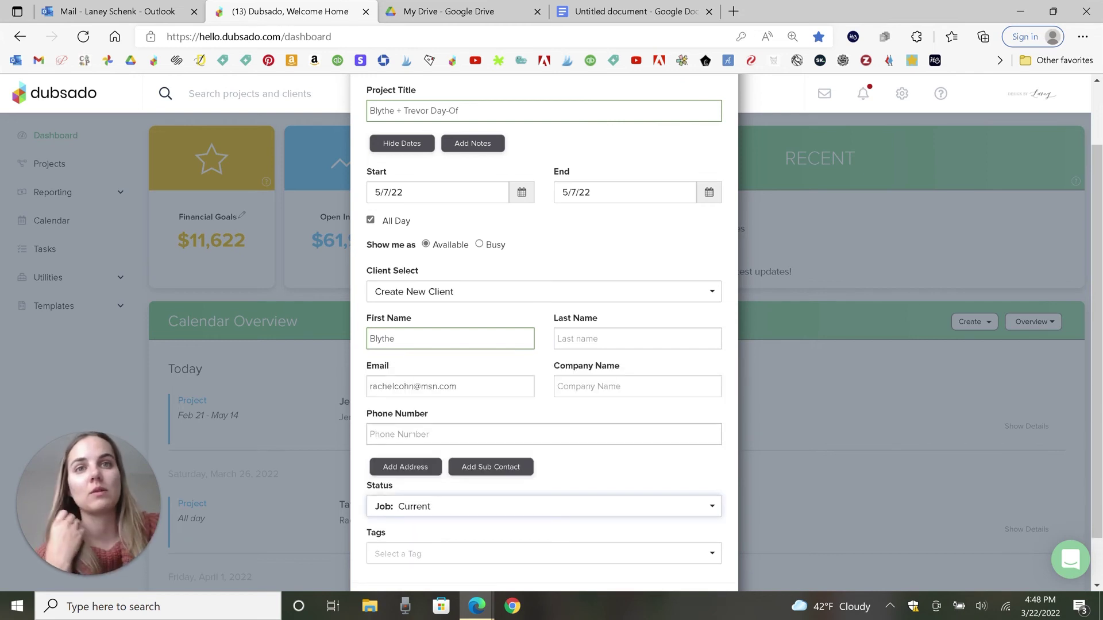
{"action": "scroll", "coordinate": [591, 356], "scroll_direction": "down", "scroll_amount": 1}
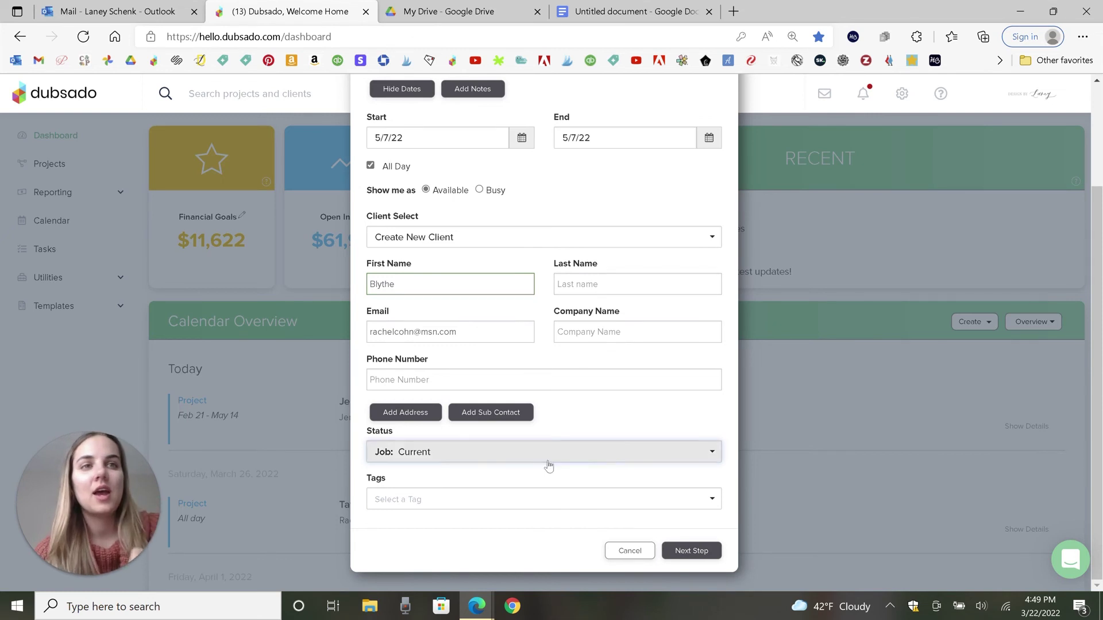
Step: Check the Tags list and close it, leaving the project without tags
{"action": "left_click", "coordinate": [514, 502]}
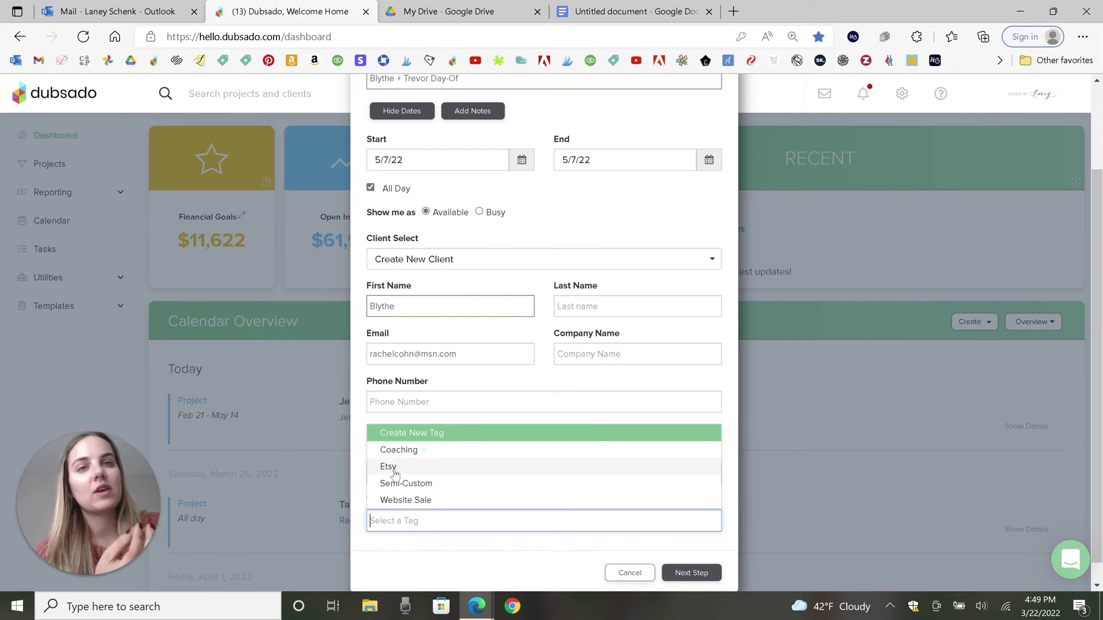
{"action": "left_click", "coordinate": [399, 549]}
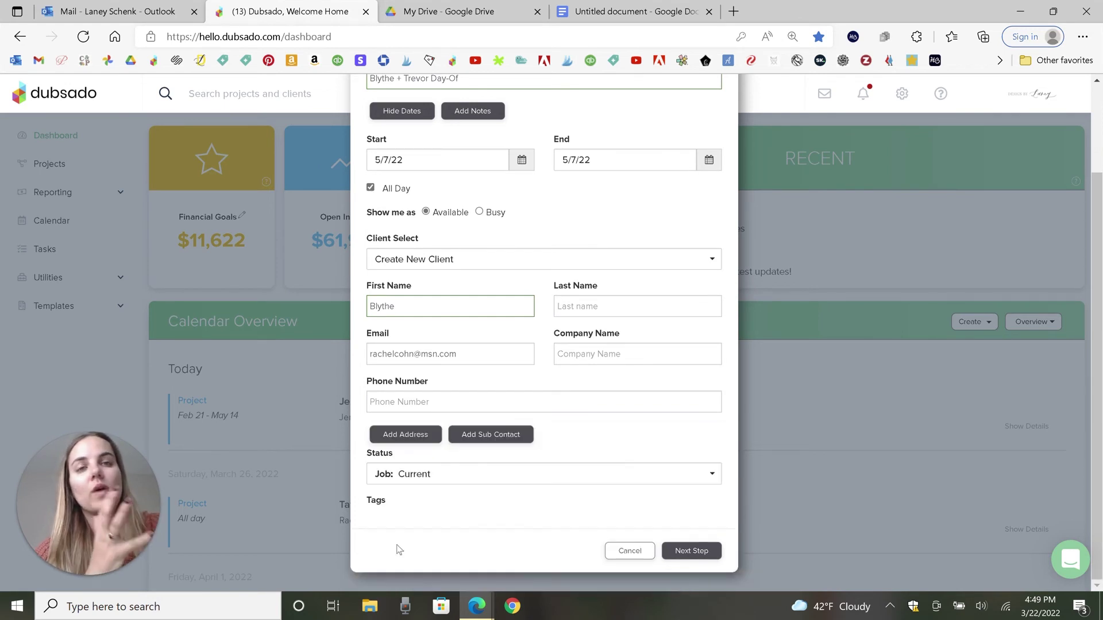